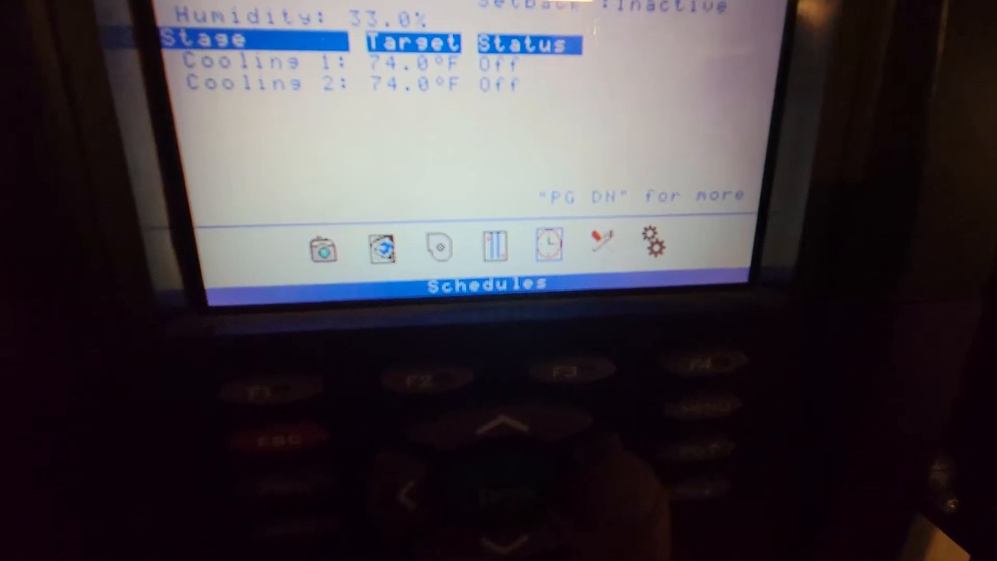
# Enter Service and choose Auto/Manual Relays to show AC2's fan, cooling, gas heat and alarm relays.
pyautogui.press('Right')
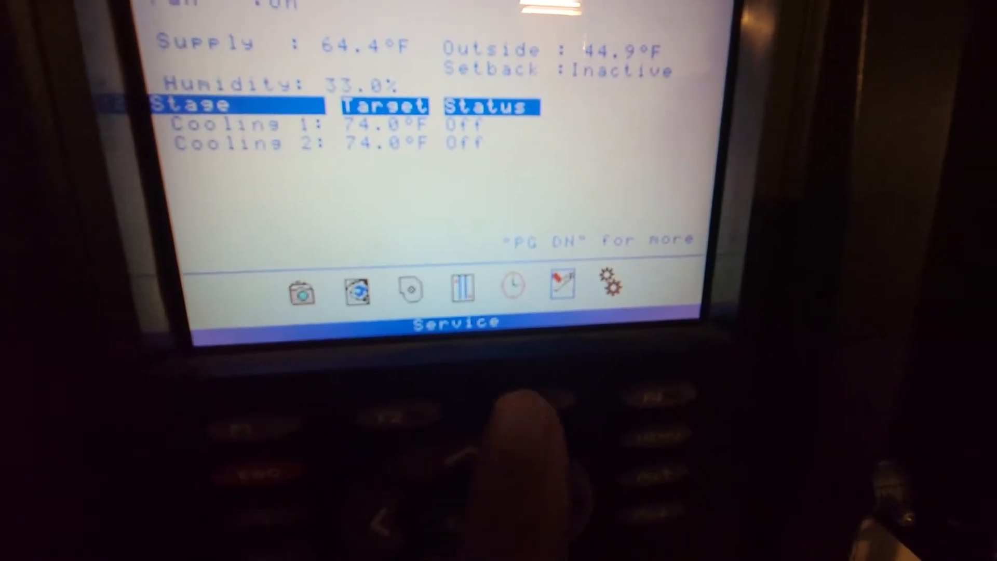
pyautogui.press('Return')
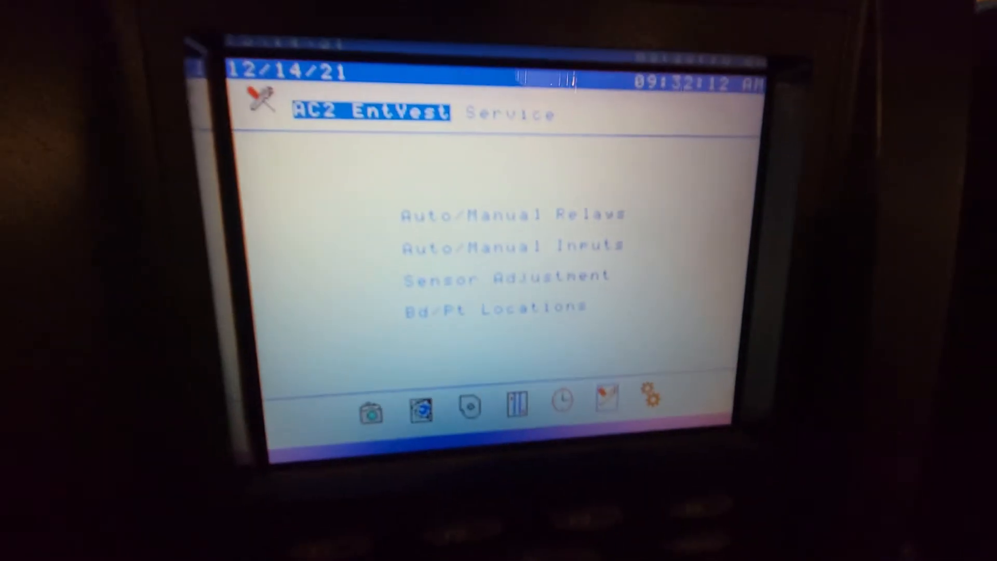
pyautogui.press('Down')
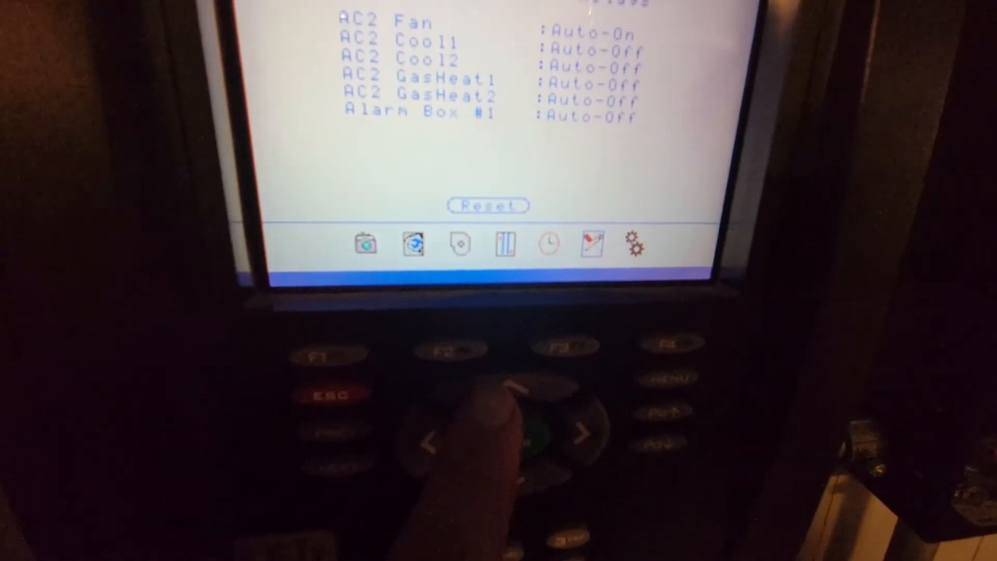
pyautogui.press('Down')
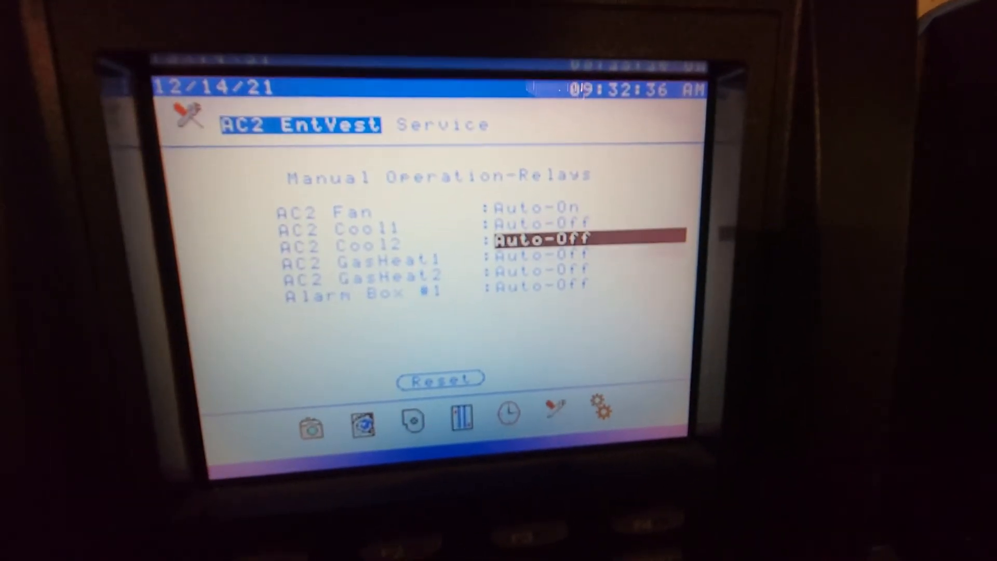
pyautogui.press('Down')
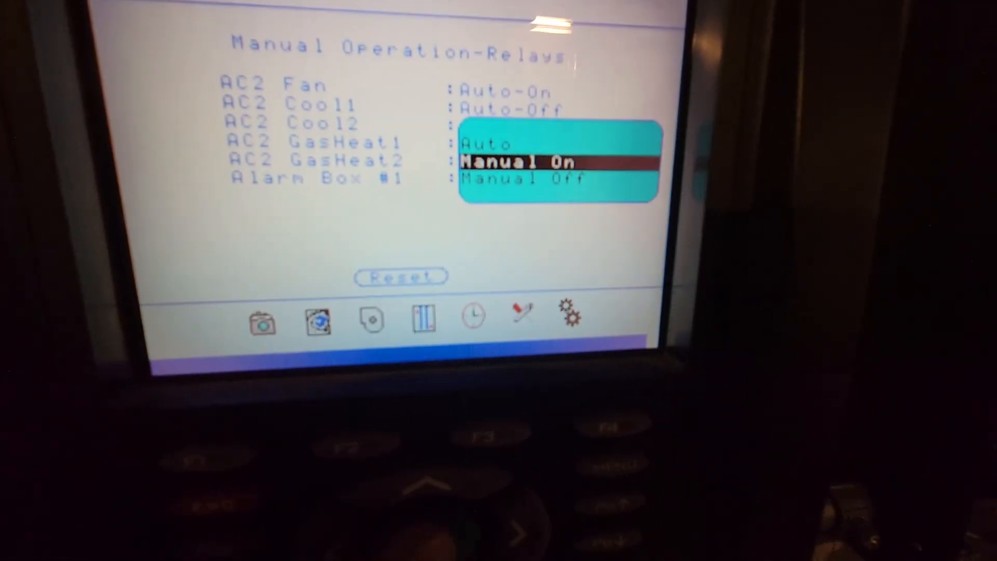
# Confirm Manual On for the AC2 GasHeat2 relay, leaving the other relays in Auto.
pyautogui.press('Return')
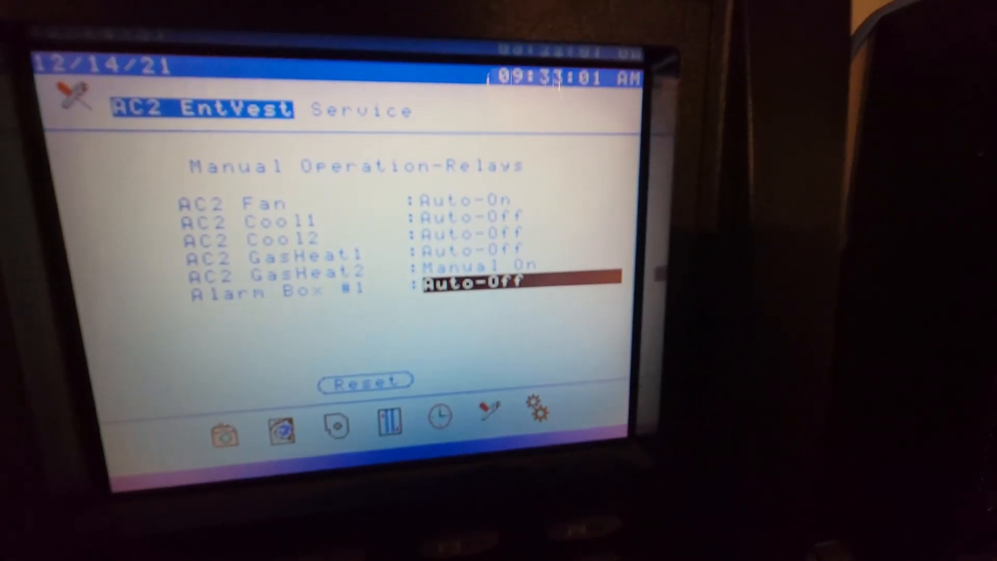